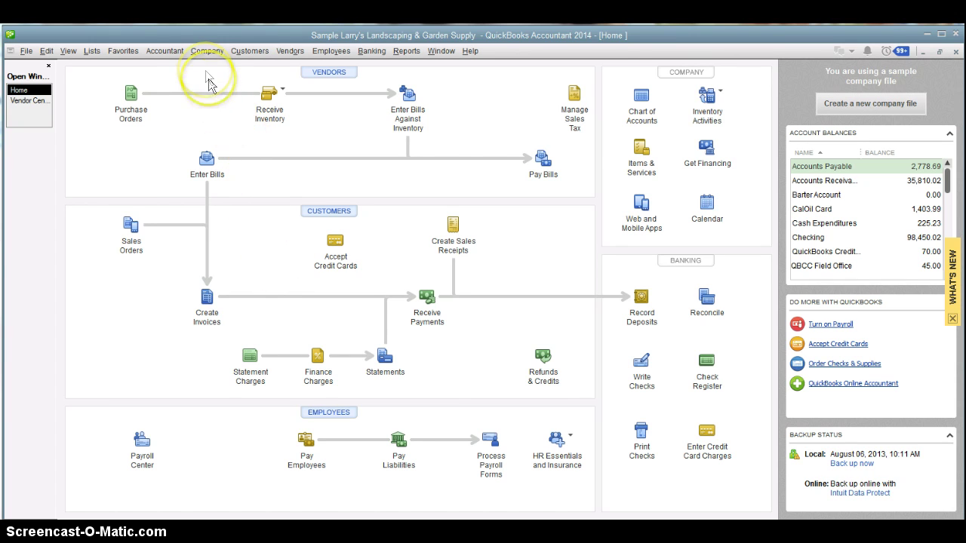
Open a blank general journal entry form
click(206, 53)
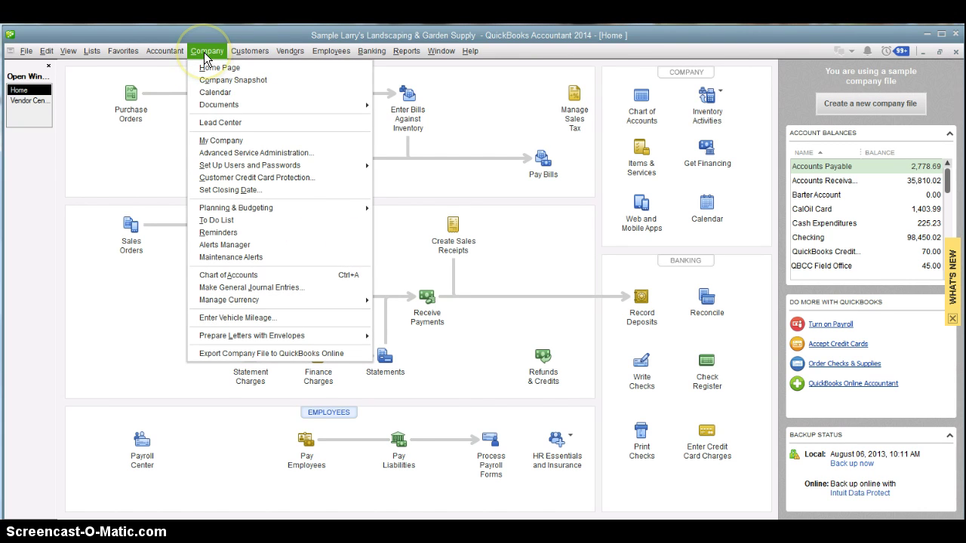
click(267, 283)
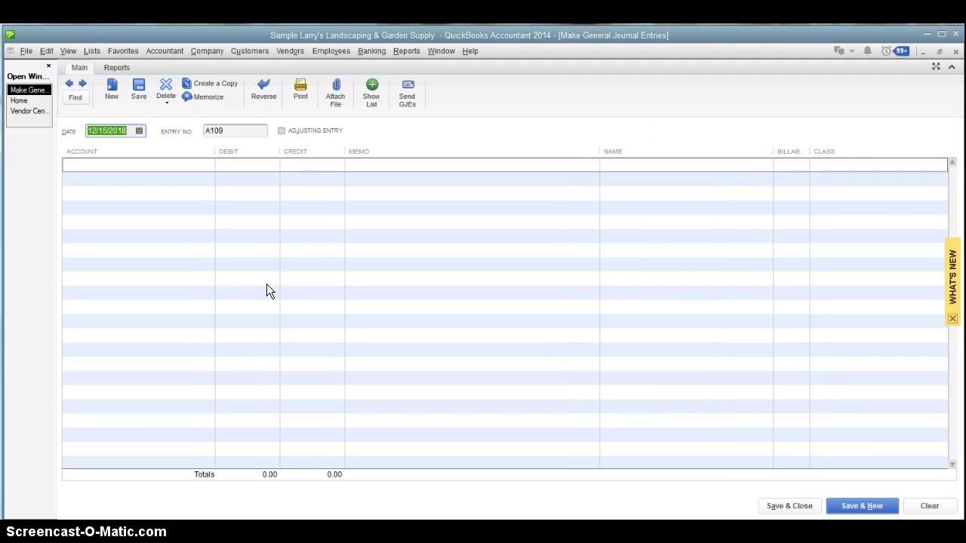
Examine the entry number and the first line's account, debit, credit, memo, name, billable and class fields, including their selection lists
click(156, 169)
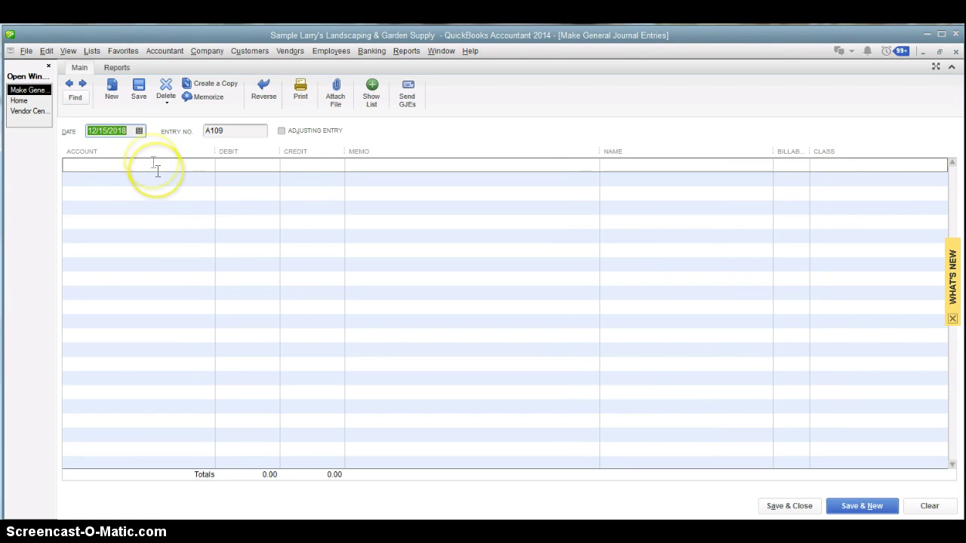
click(227, 130)
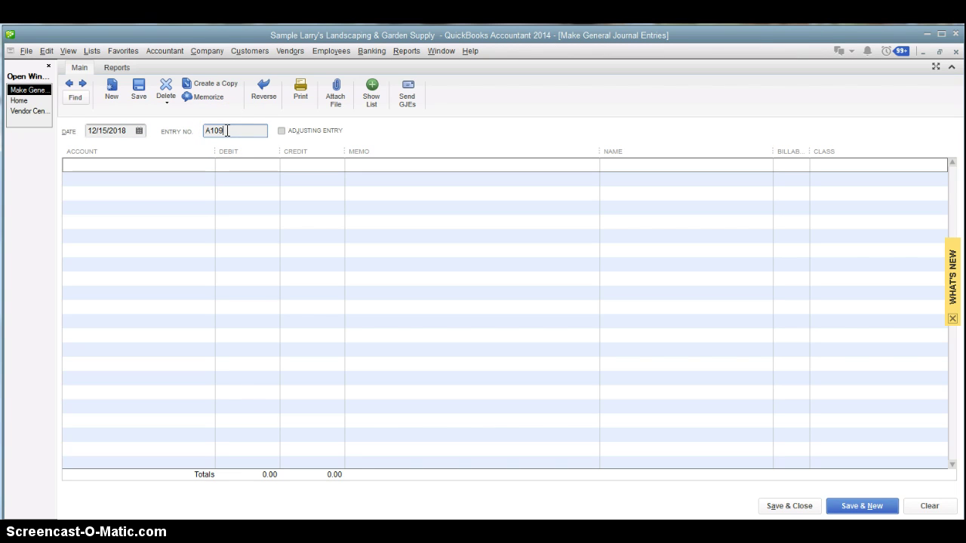
click(145, 165)
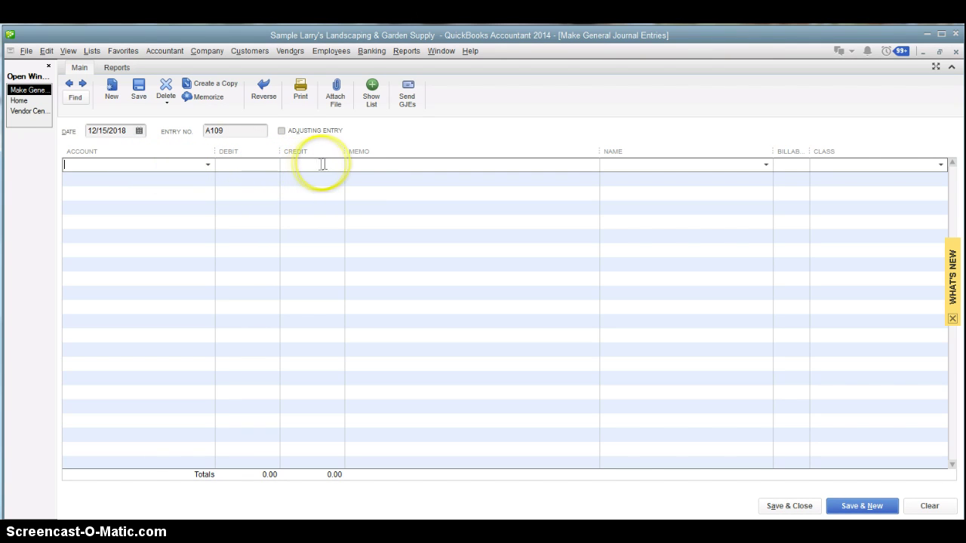
click(207, 165)
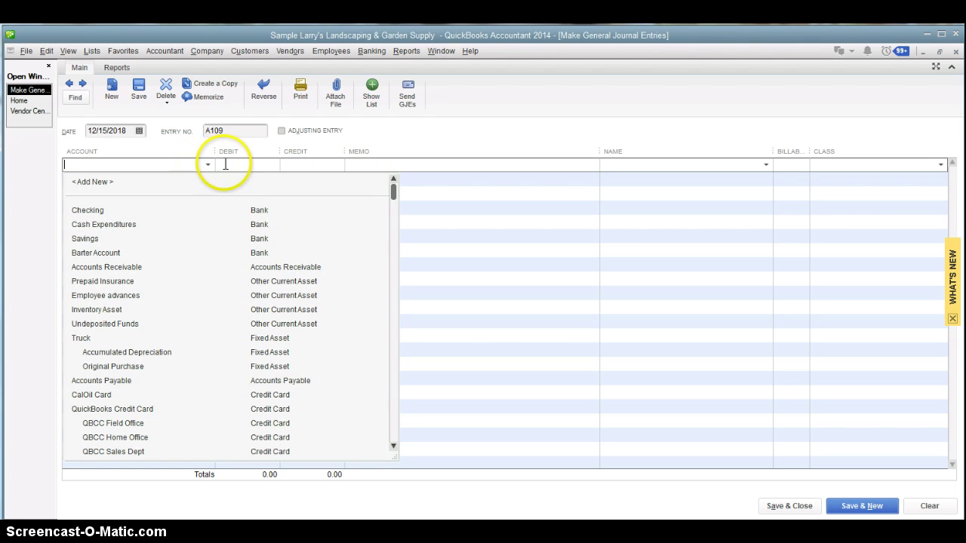
click(222, 166)
click(292, 163)
click(351, 165)
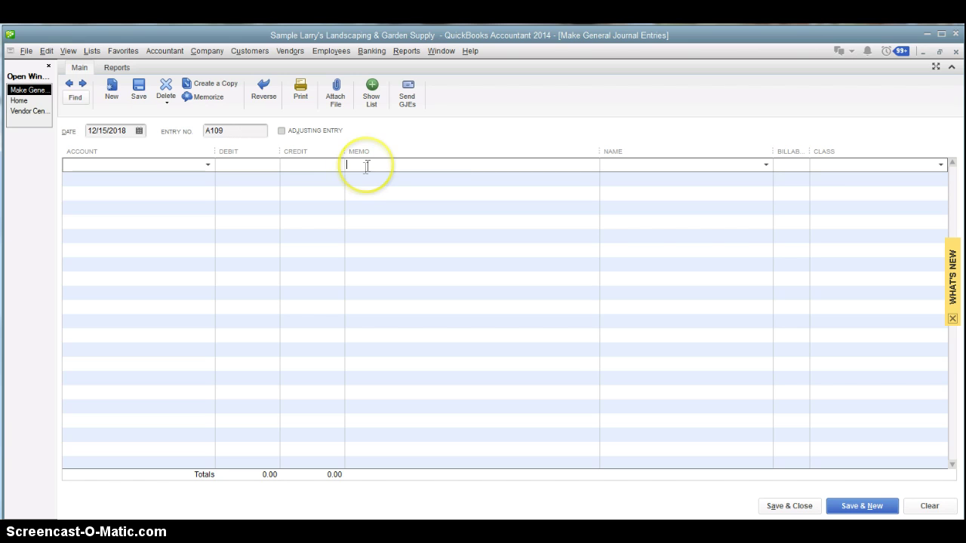
click(647, 165)
click(768, 164)
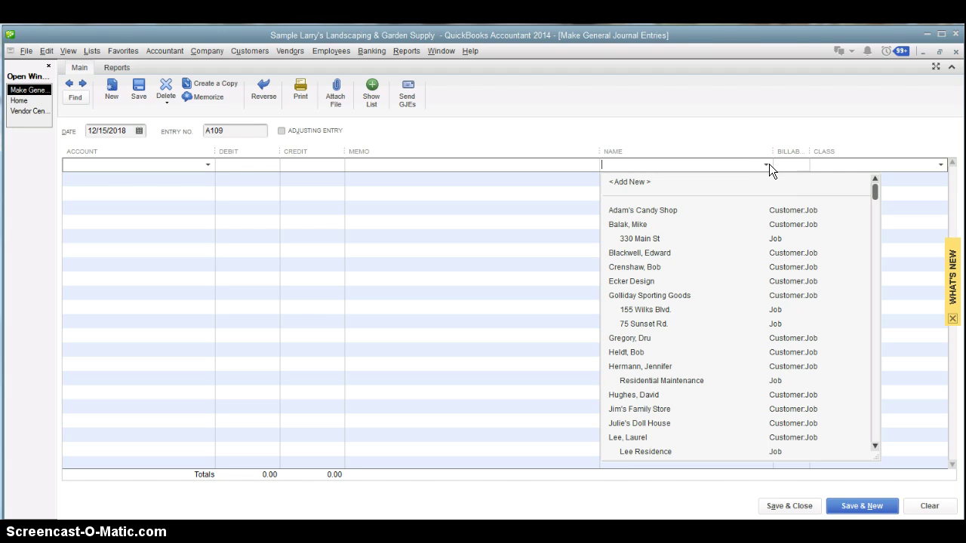
click(788, 167)
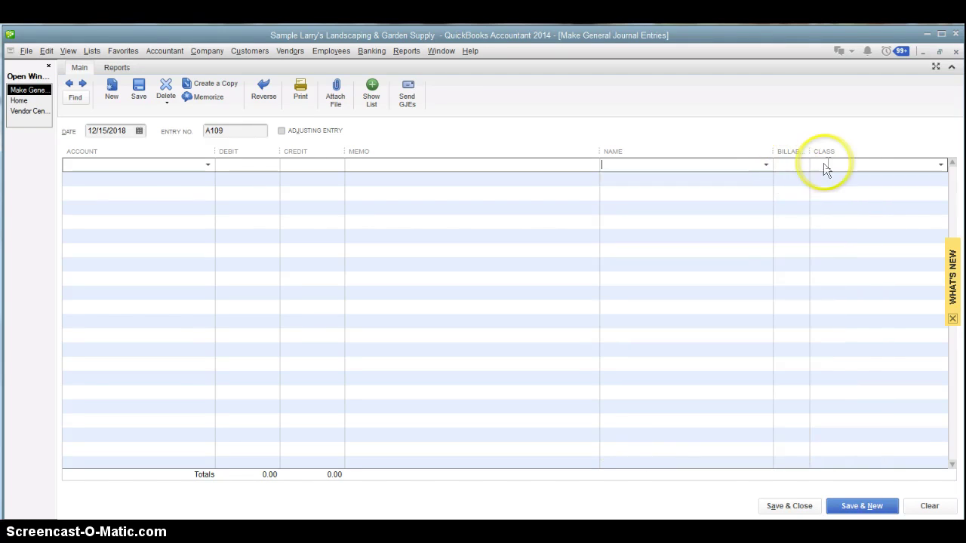
click(826, 167)
click(941, 164)
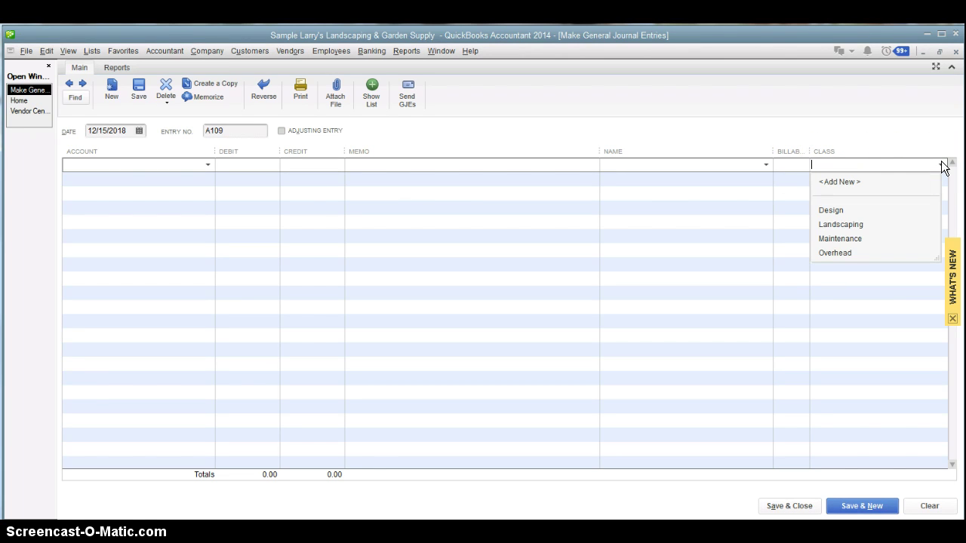
click(941, 164)
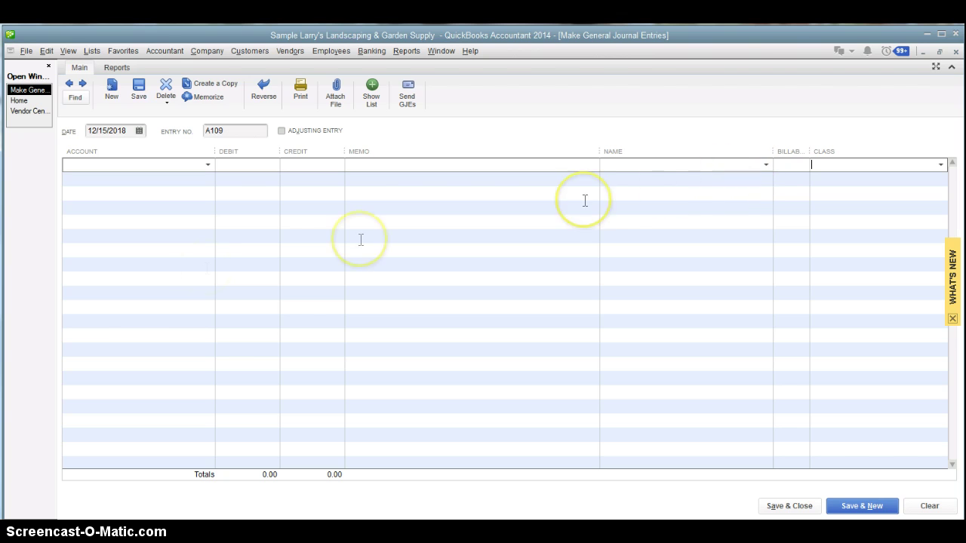
Fill the first journal line with the Depreciation account, a 500.00 debit and the memo "Truck Depreciation 2013"
click(116, 166)
text(Dep)
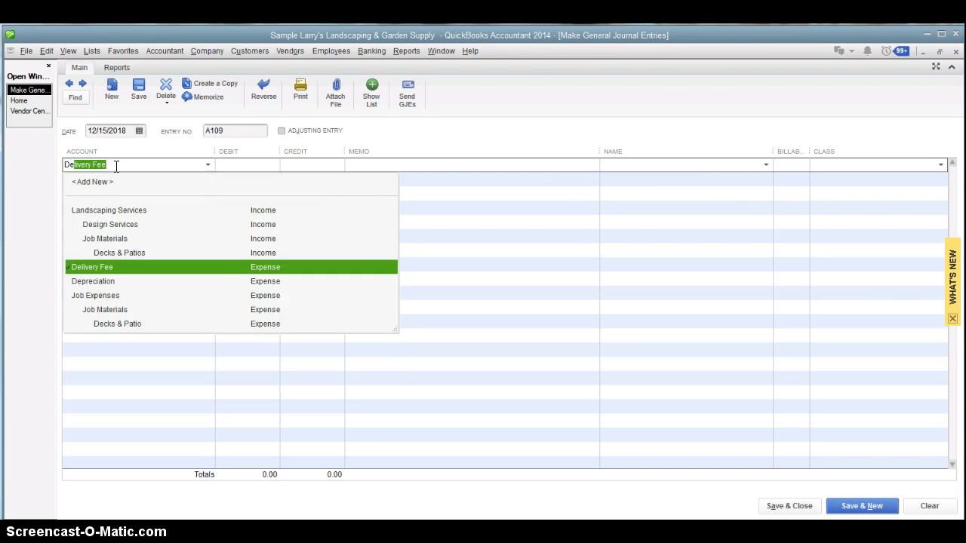
text(reciation)
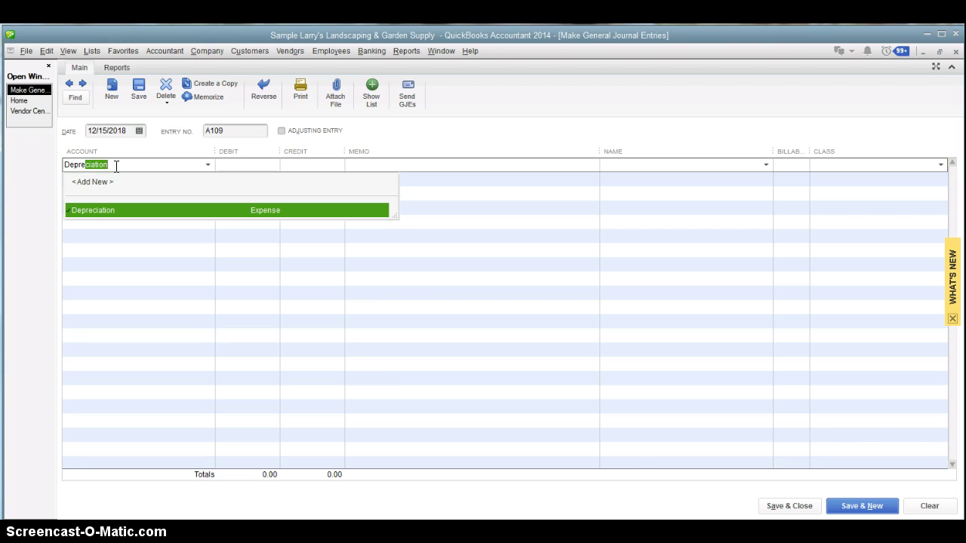
click(250, 163)
text(500)
key(Tab)
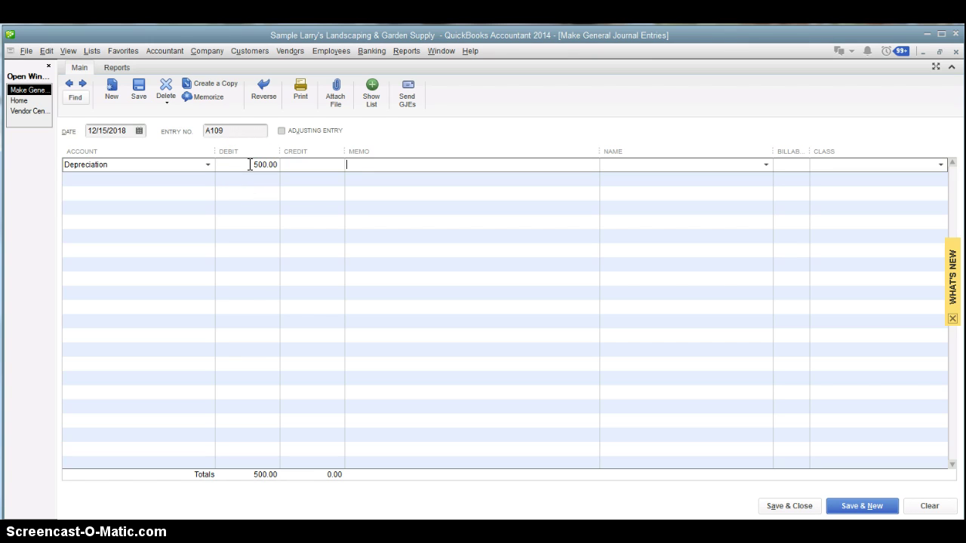
text(Thuck Depreciation 2013)
key(Tab)
key(Tab)
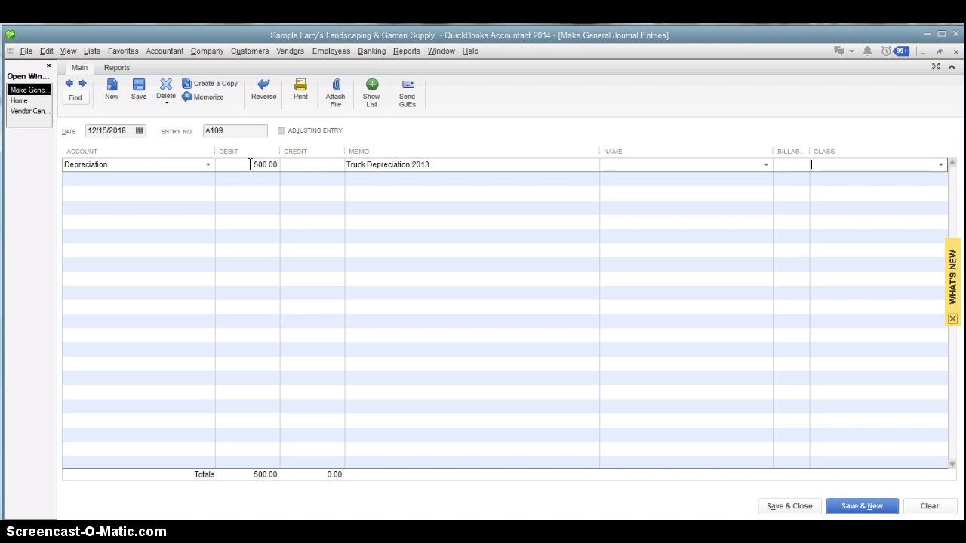
Add a second journal line crediting 500.00 to Truck:Accumulated Depreciation with the same memo
key(Tab)
text(Accum)
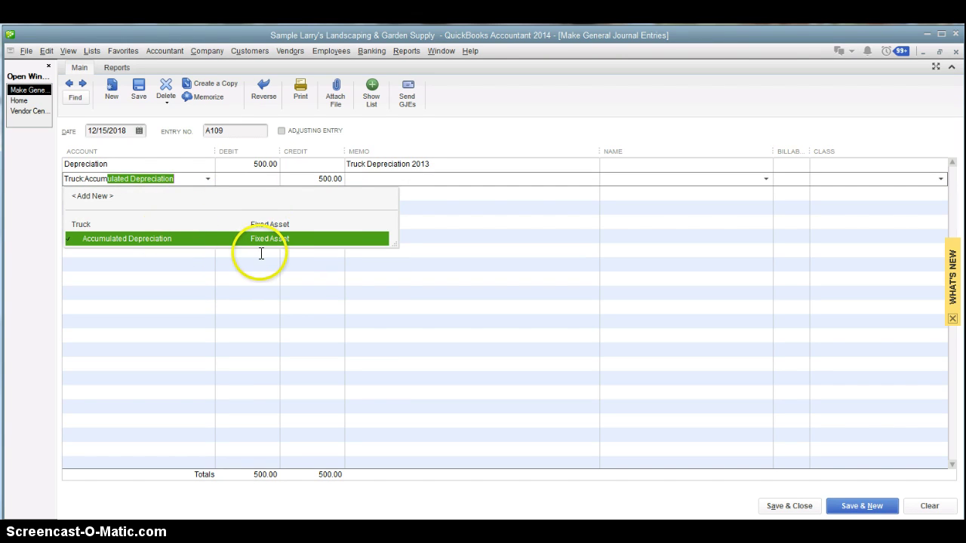
key(Tab)
key(Tab)
key(Tab)
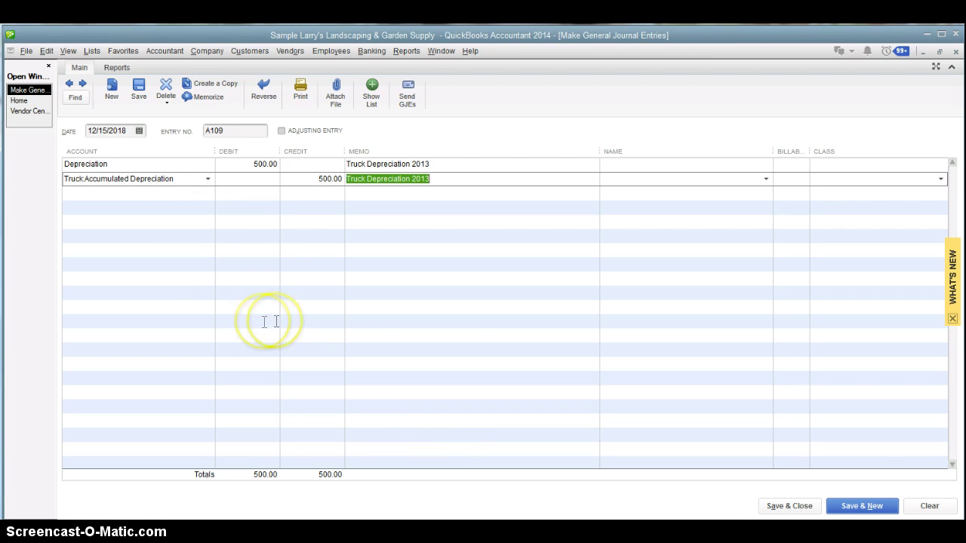
Save and close the depreciation journal entry, dismissing the fixed asset tracking notice so that it does not display in the future
click(181, 164)
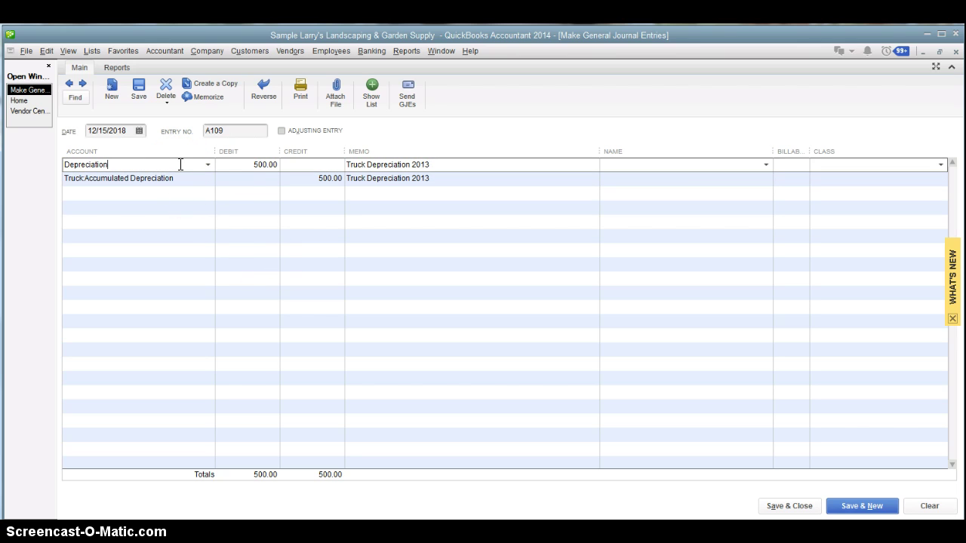
click(190, 178)
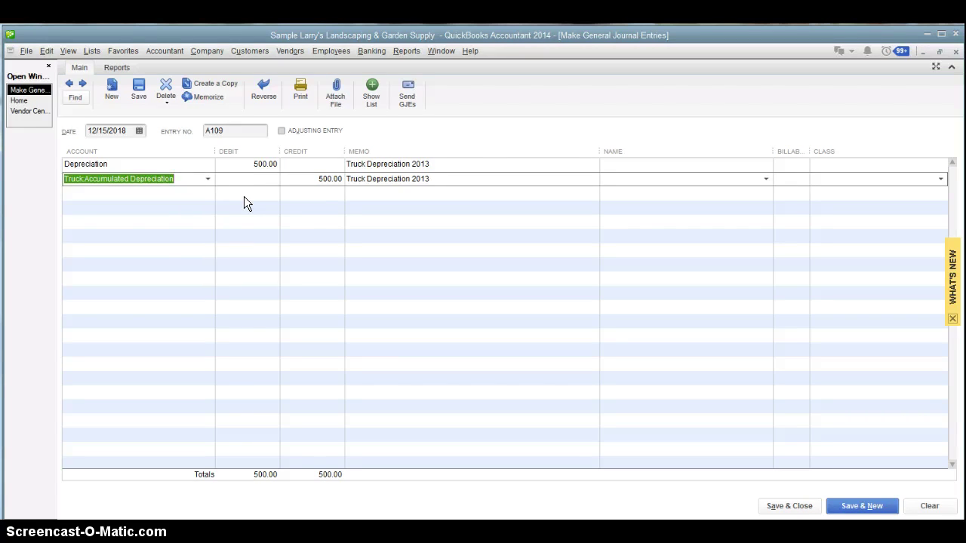
click(785, 504)
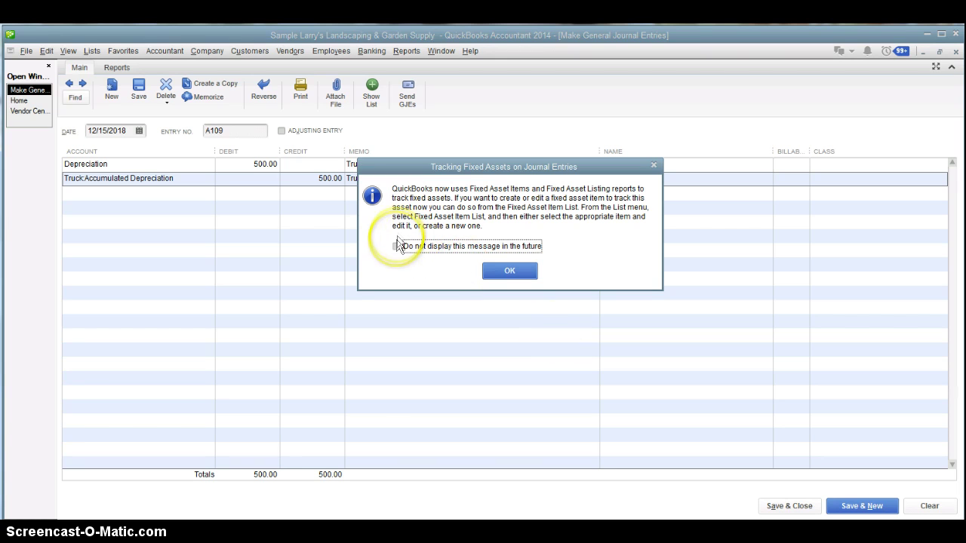
click(397, 246)
click(507, 273)
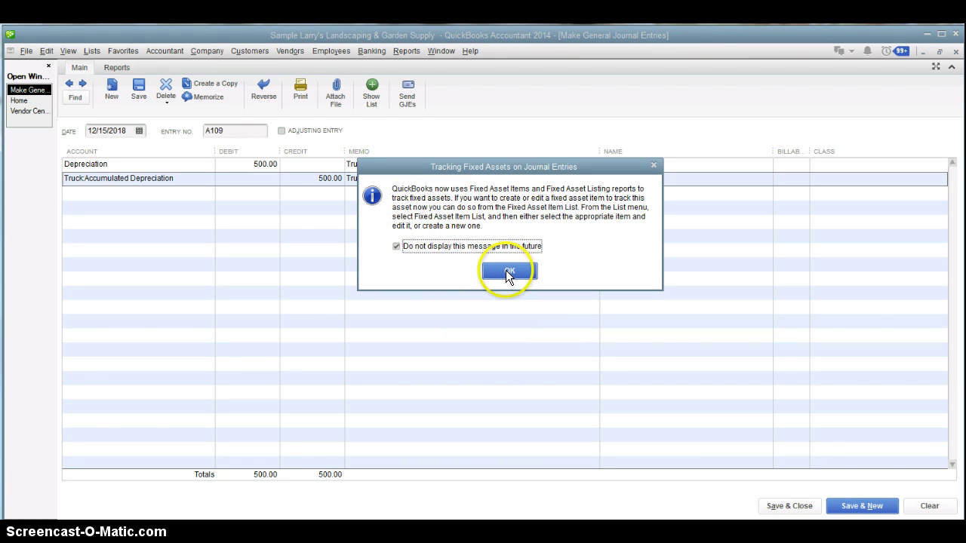